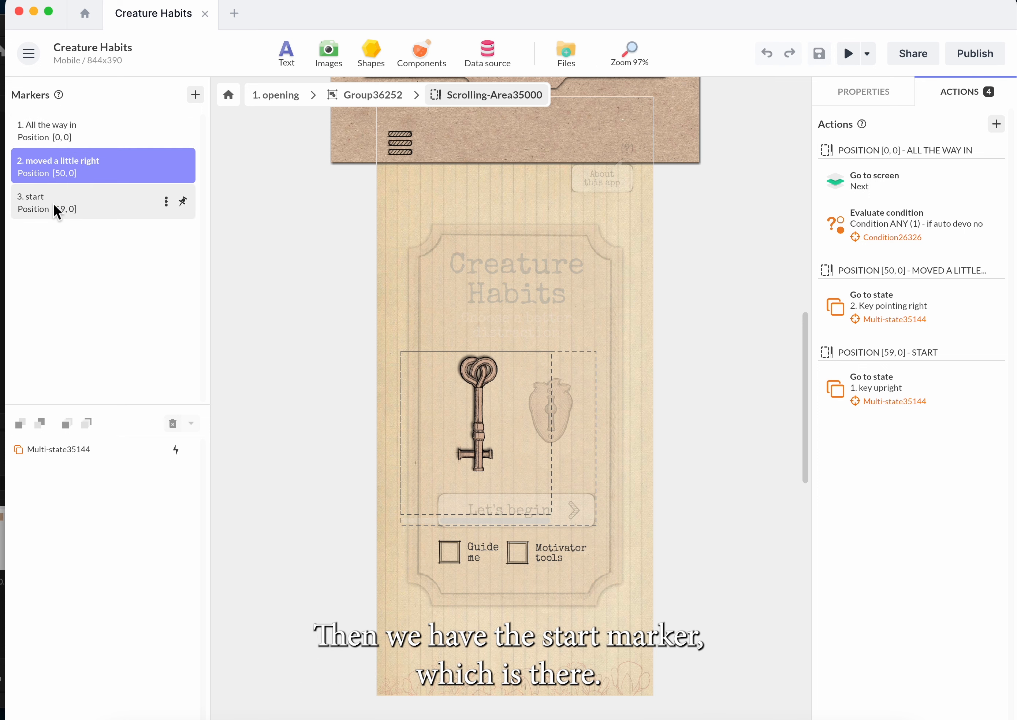
Compare the key's position at the start, moved a little right and All the way in markers
click(54, 203)
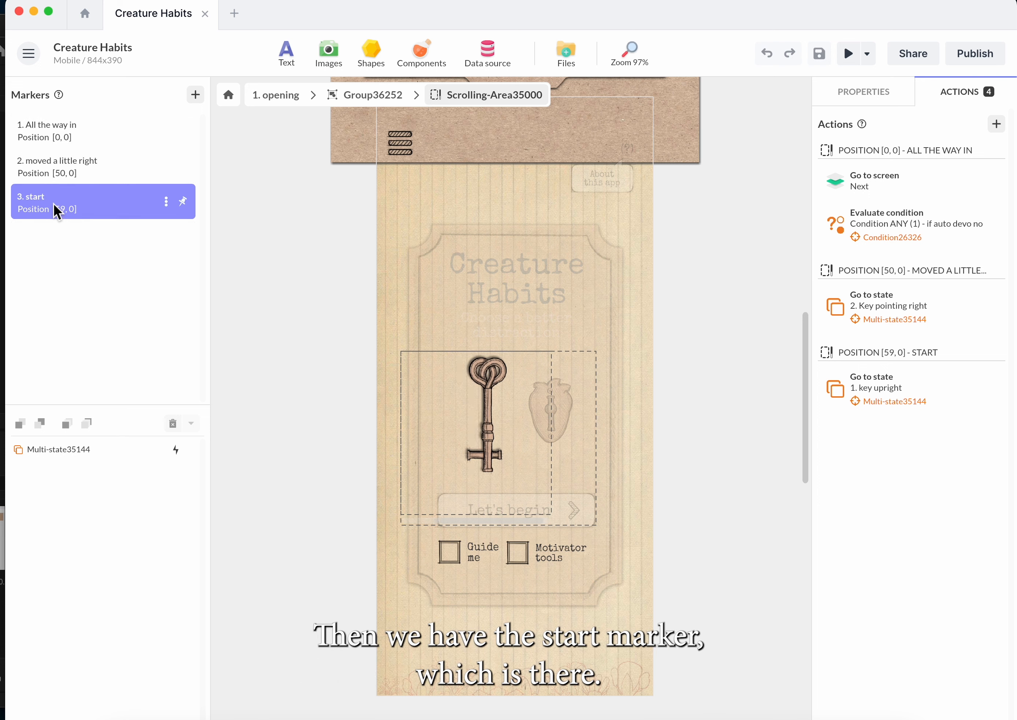
click(93, 160)
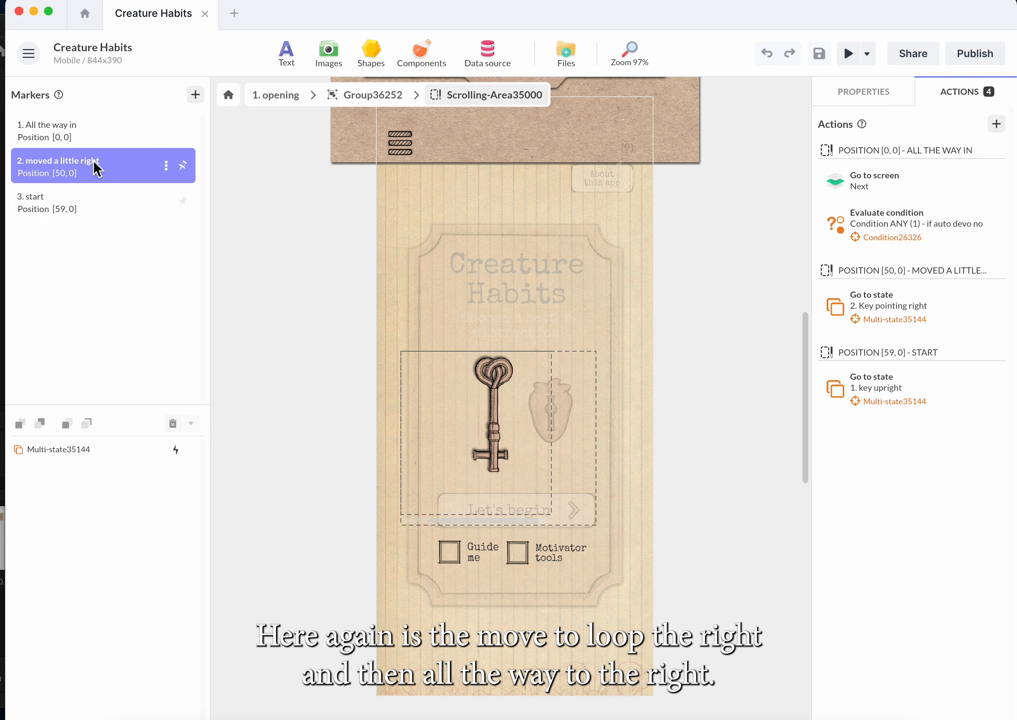
click(81, 127)
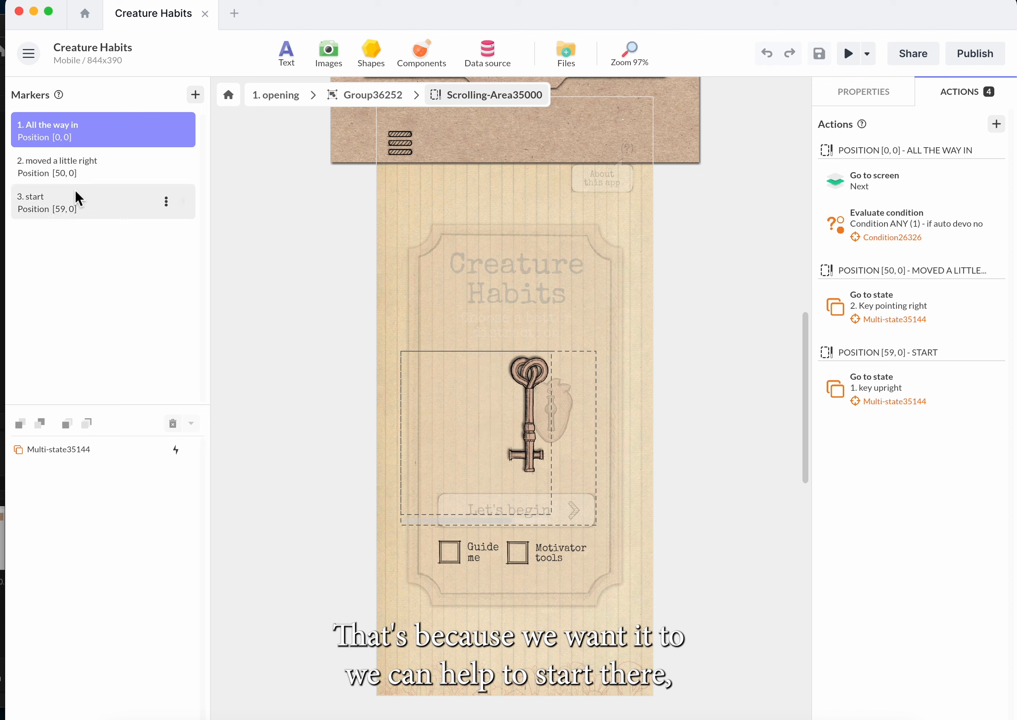
click(70, 203)
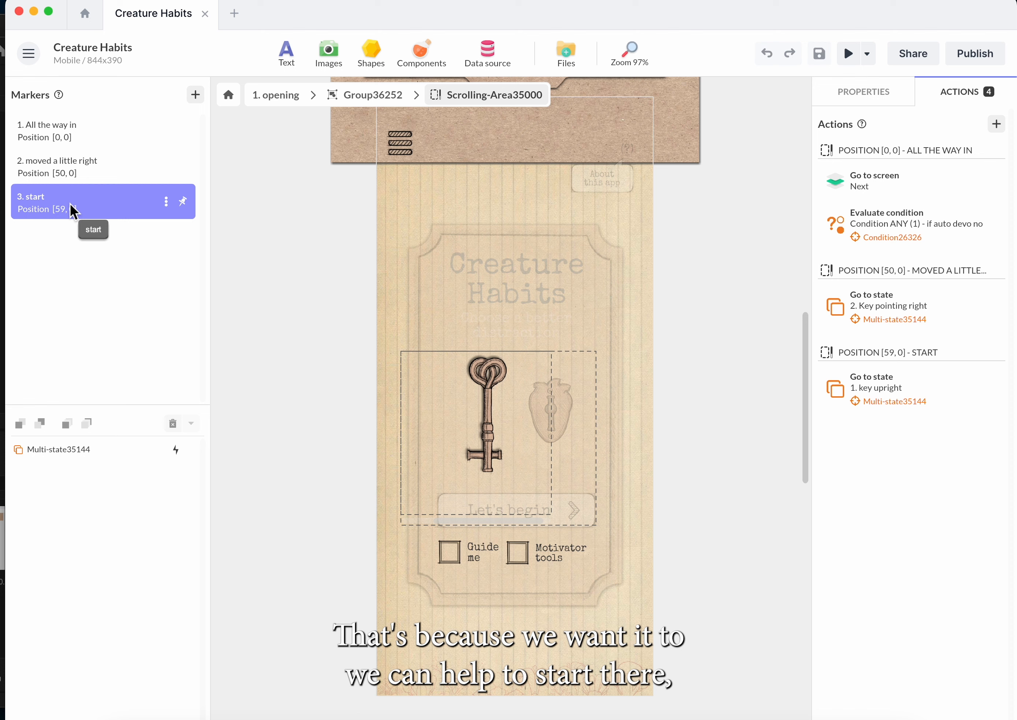
click(84, 160)
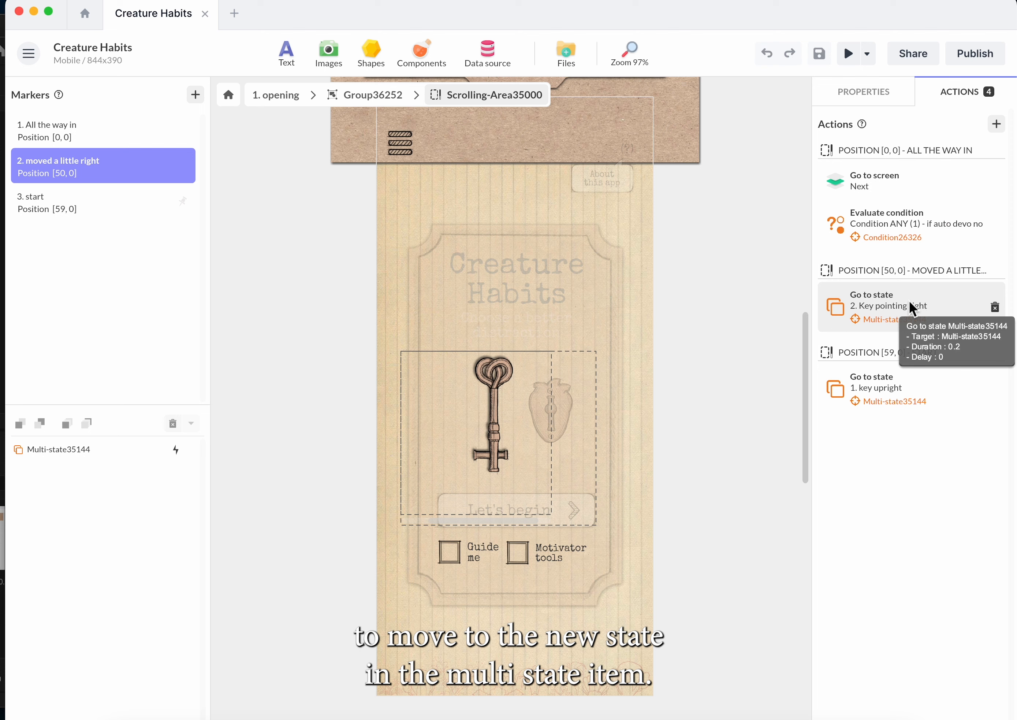
click(998, 128)
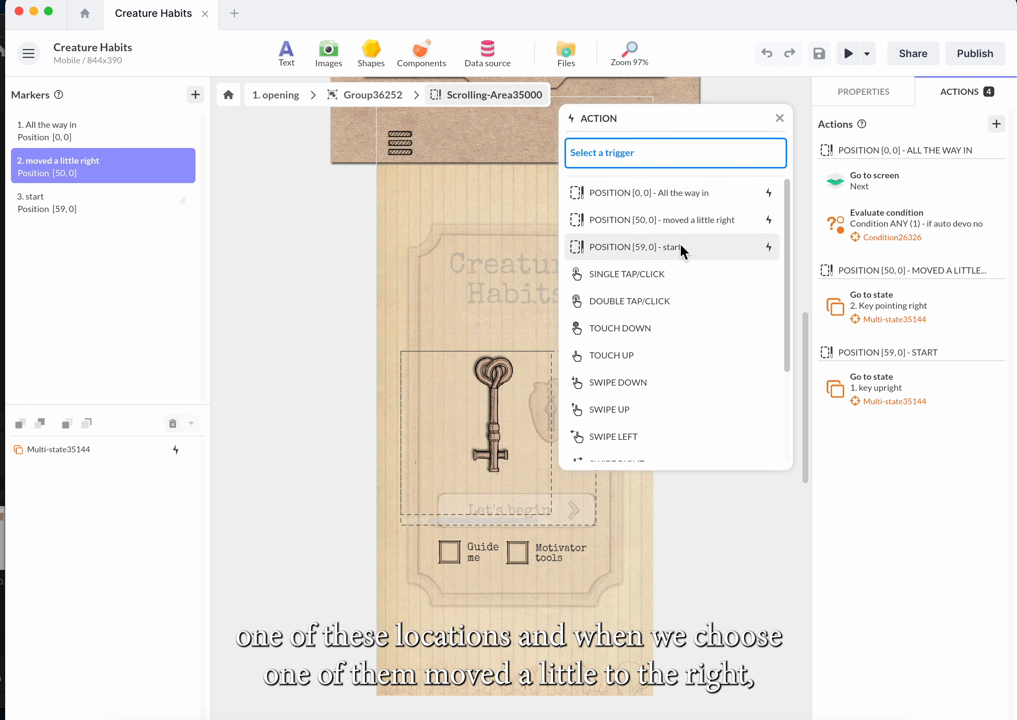
click(678, 221)
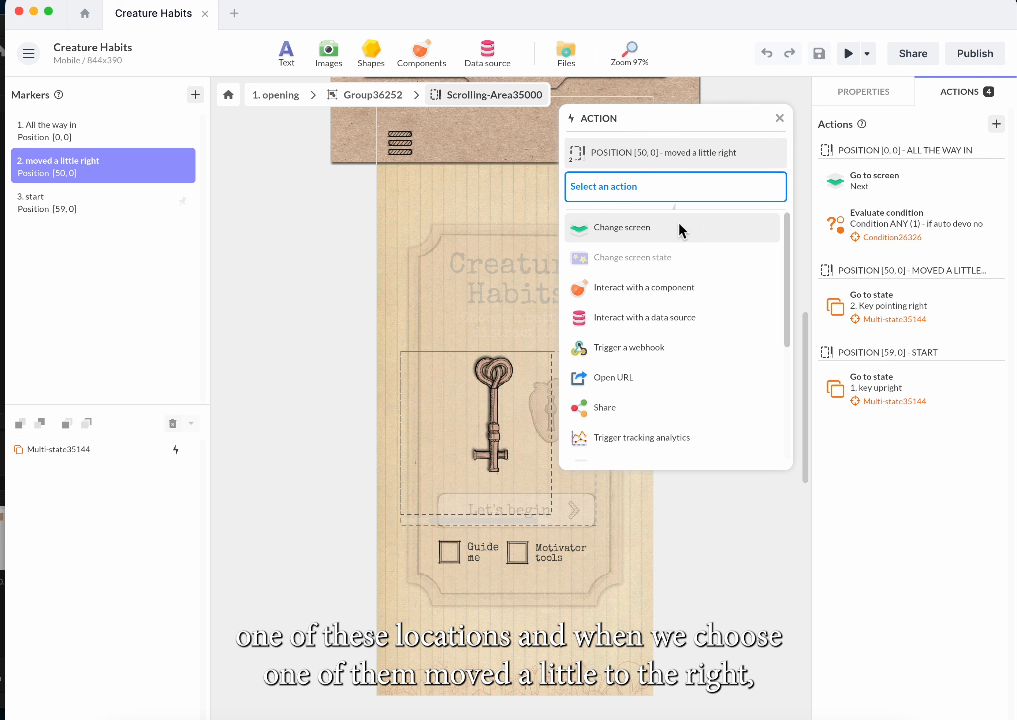
click(642, 286)
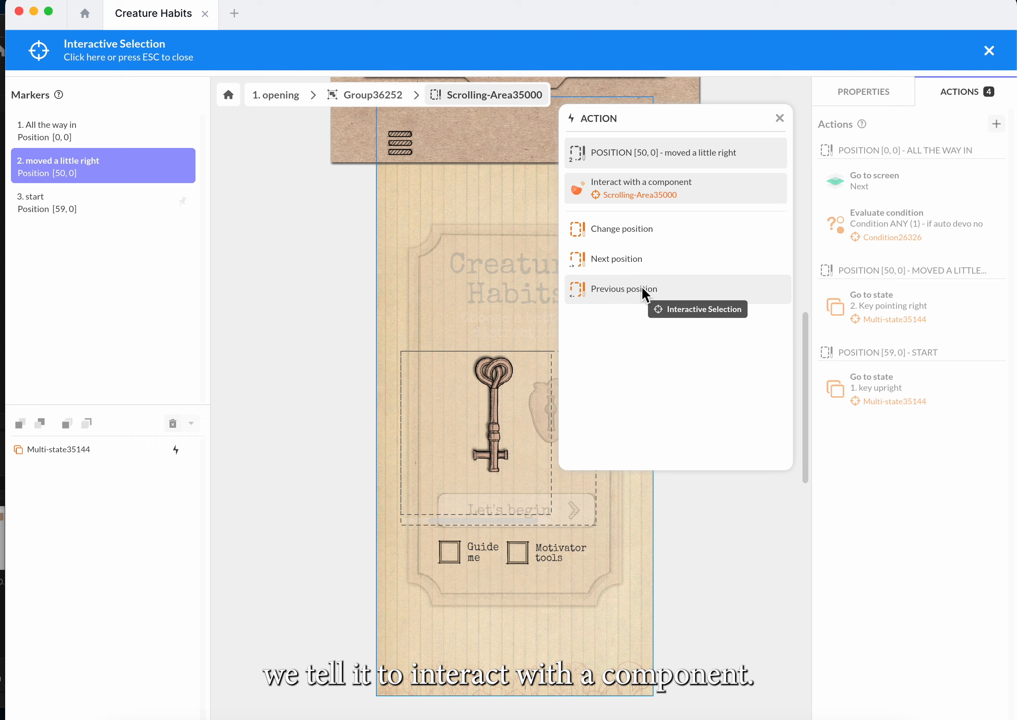
click(493, 426)
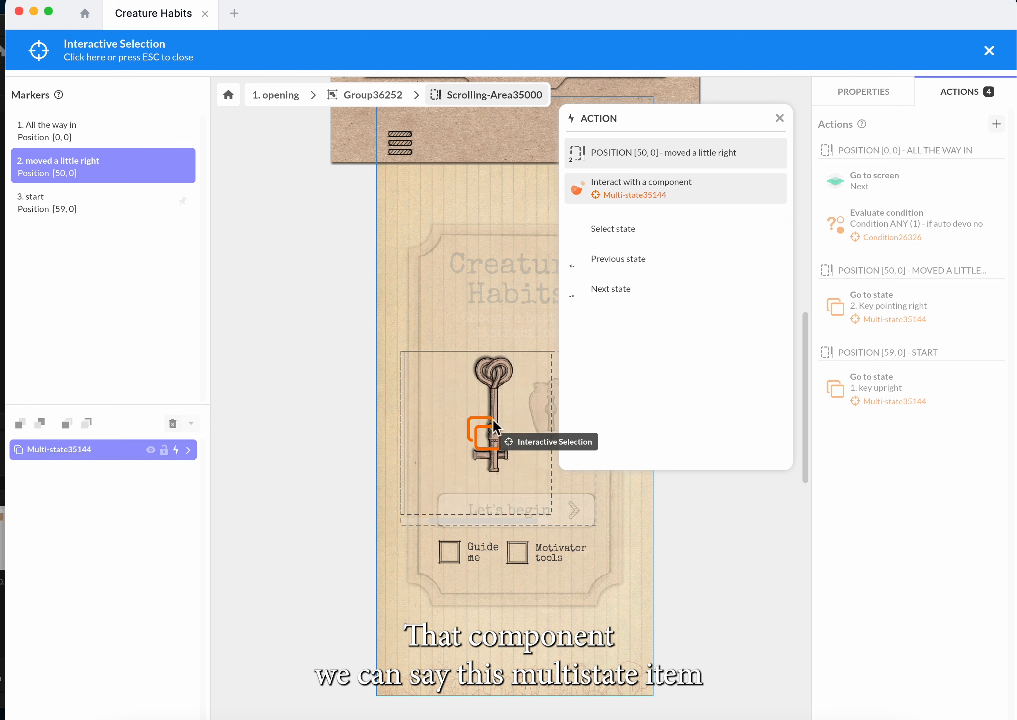
click(620, 229)
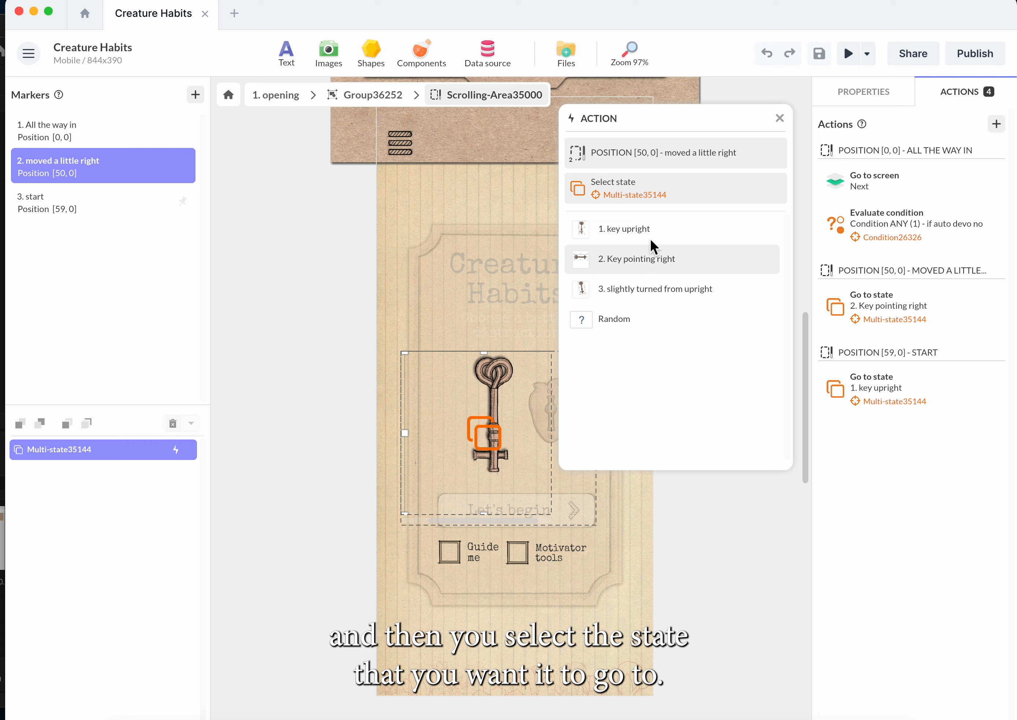
click(779, 118)
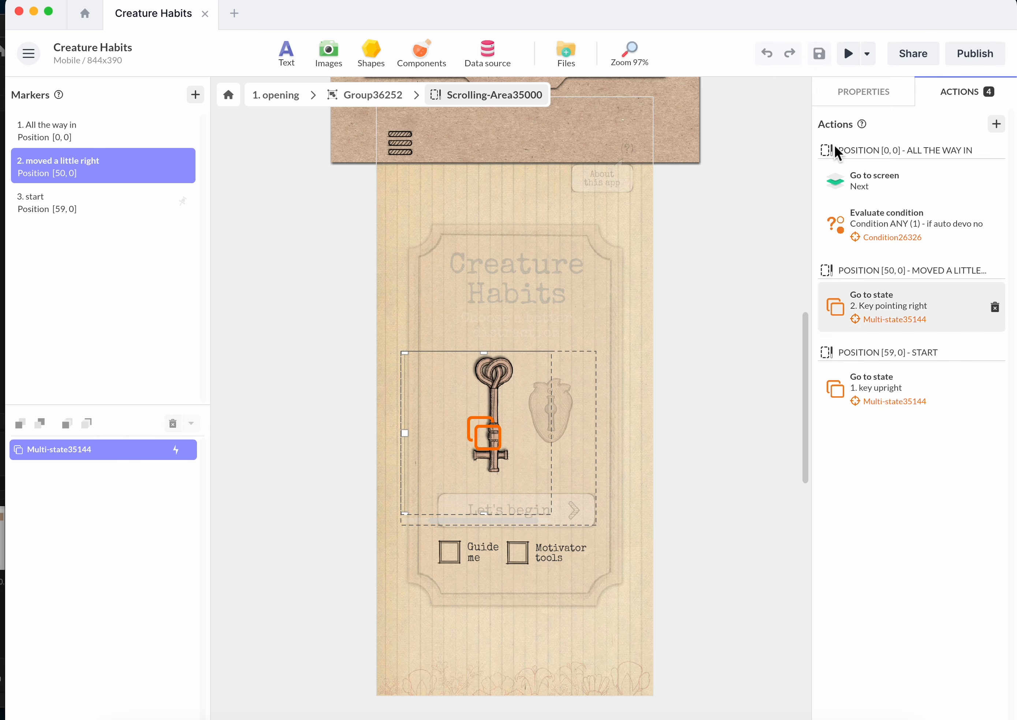
Preview the app and slide the key into the keyhole, and check the same movement in the scrolling area
click(848, 54)
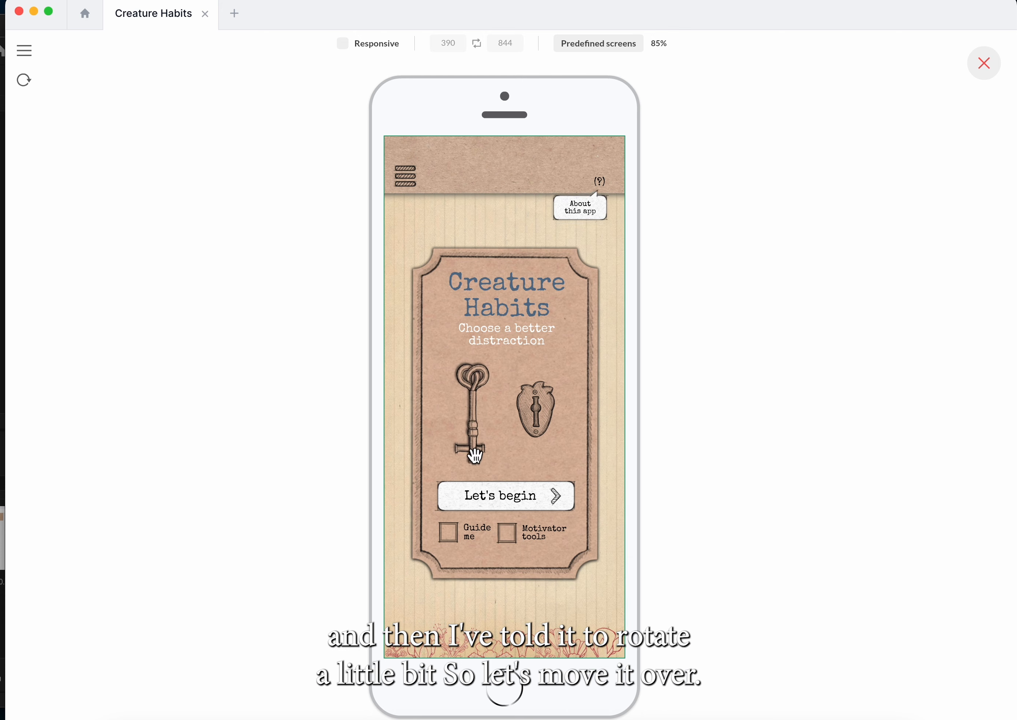
drag(477, 454, 547, 444)
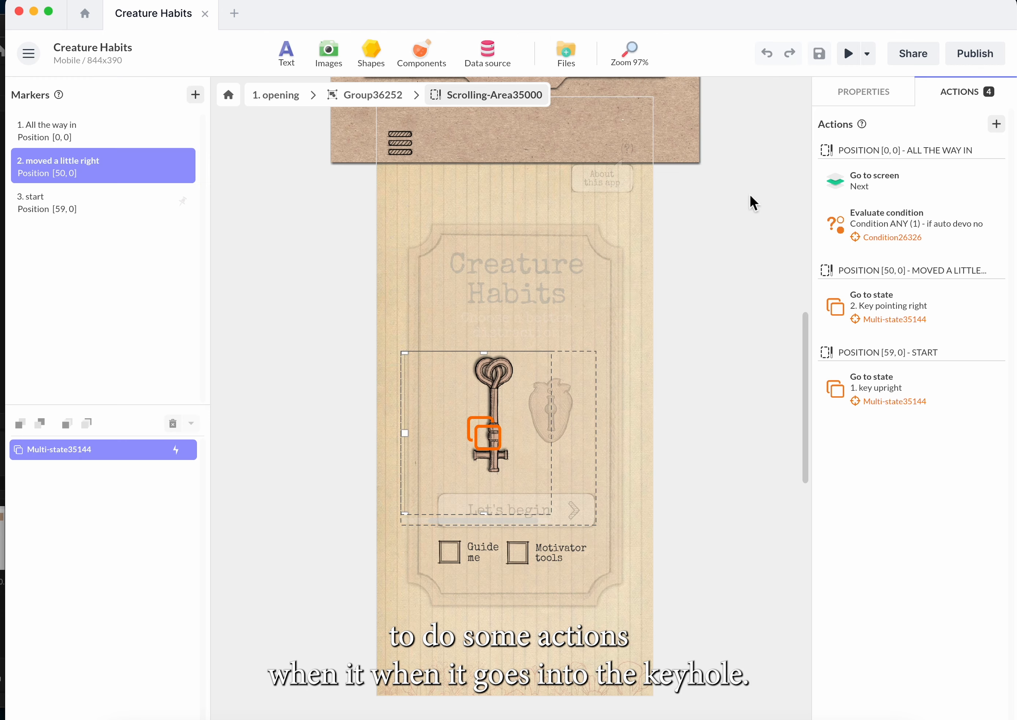
click(984, 63)
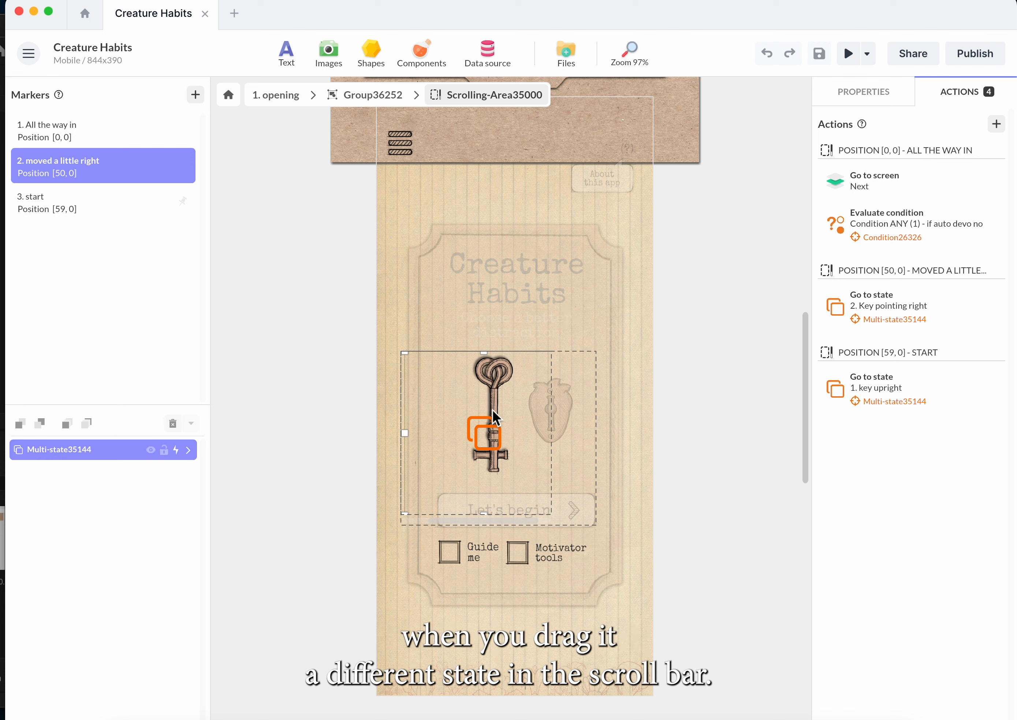
scroll(502, 409, right, 1)
scroll(501, 409, left, 3)
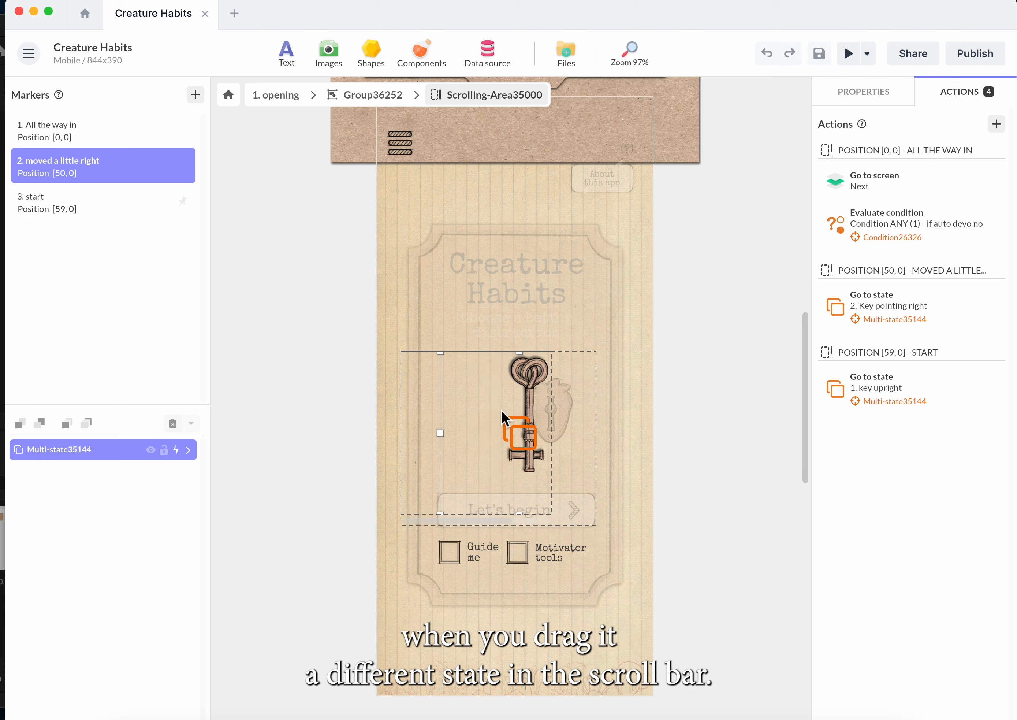
Reopen the key group's scrolling area from the opening screen and show its All the way in position
click(291, 96)
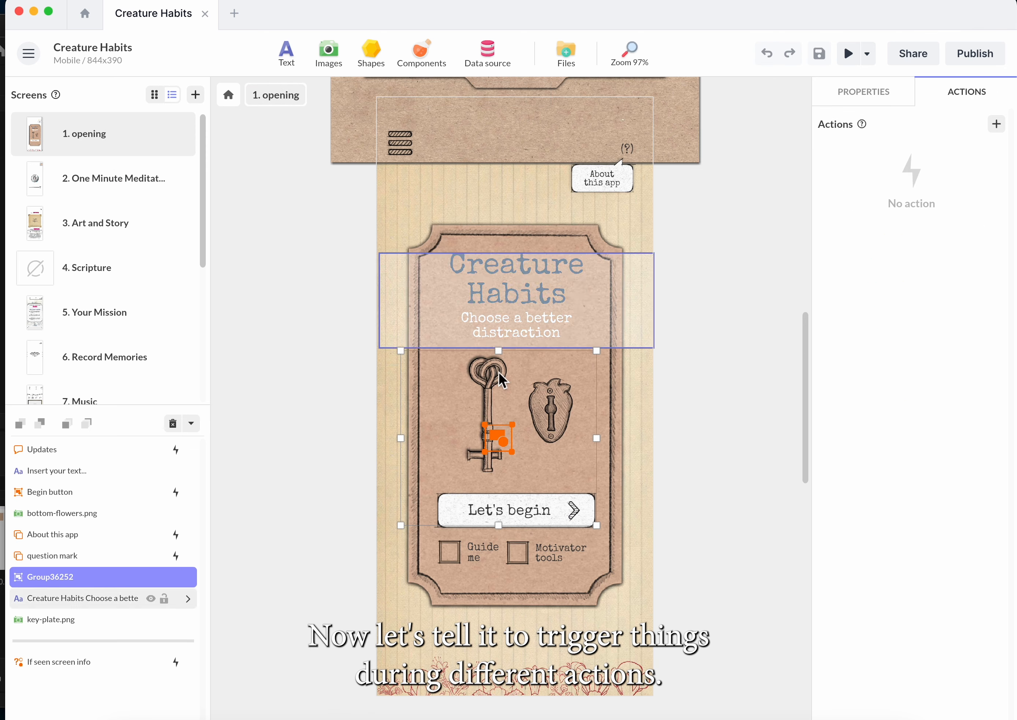
click(513, 444)
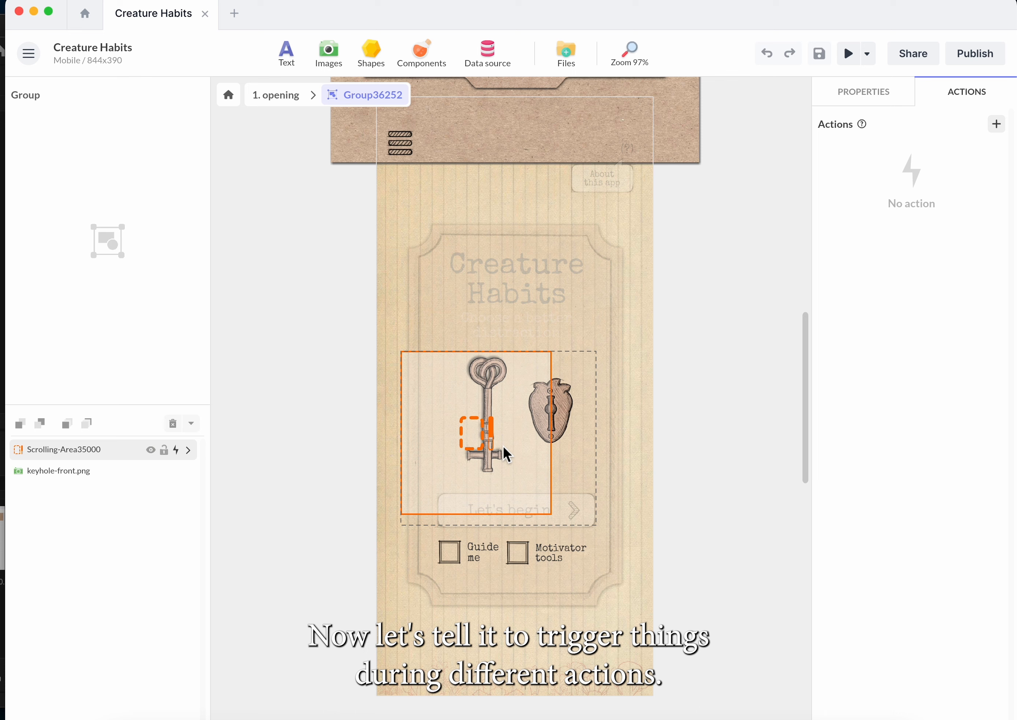
double_click(503, 446)
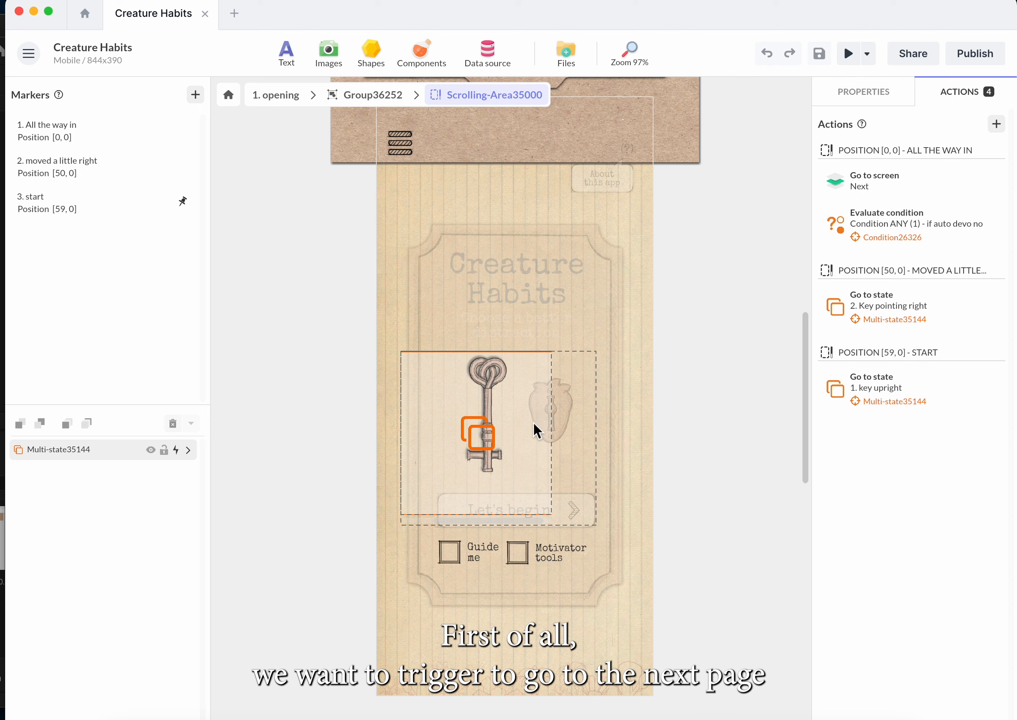
scroll(504, 422, left, 5)
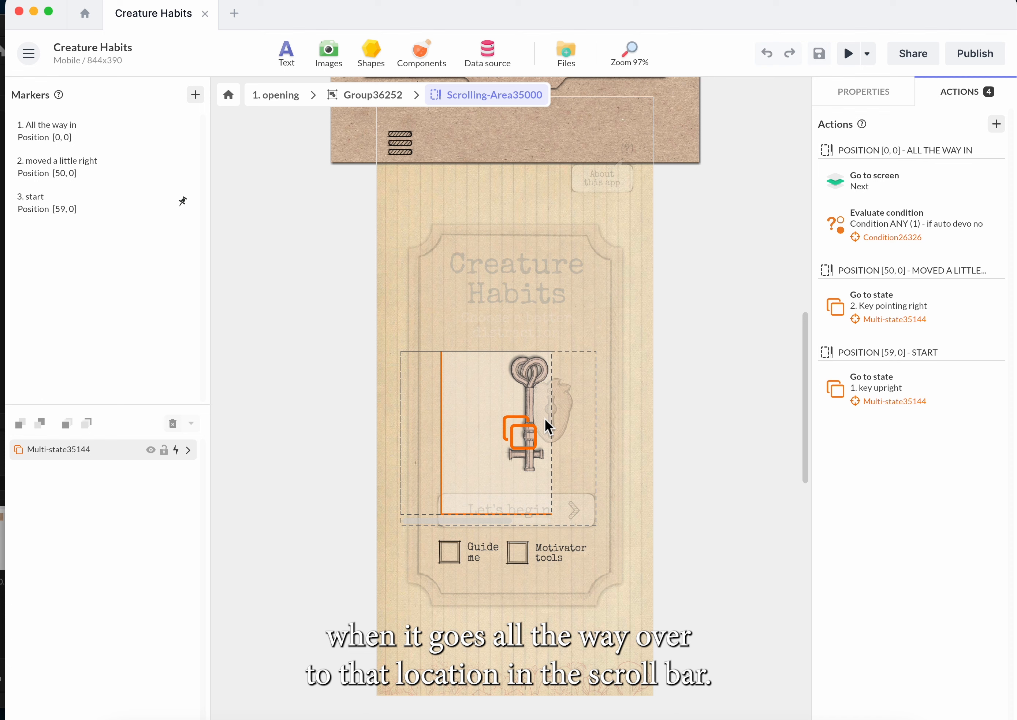
click(81, 136)
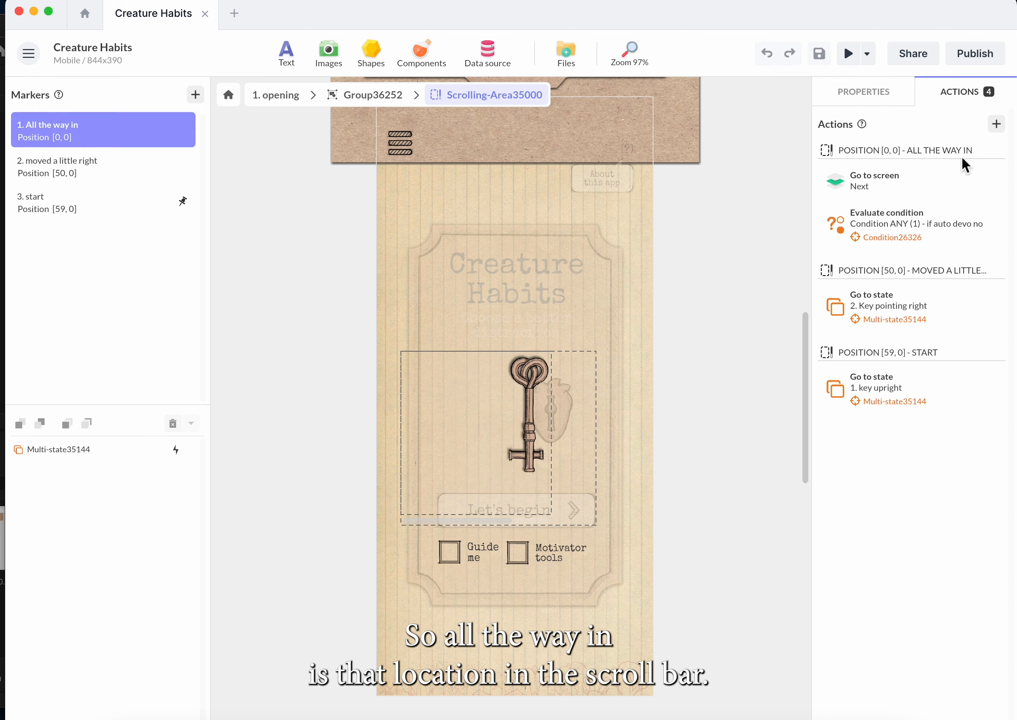
click(996, 125)
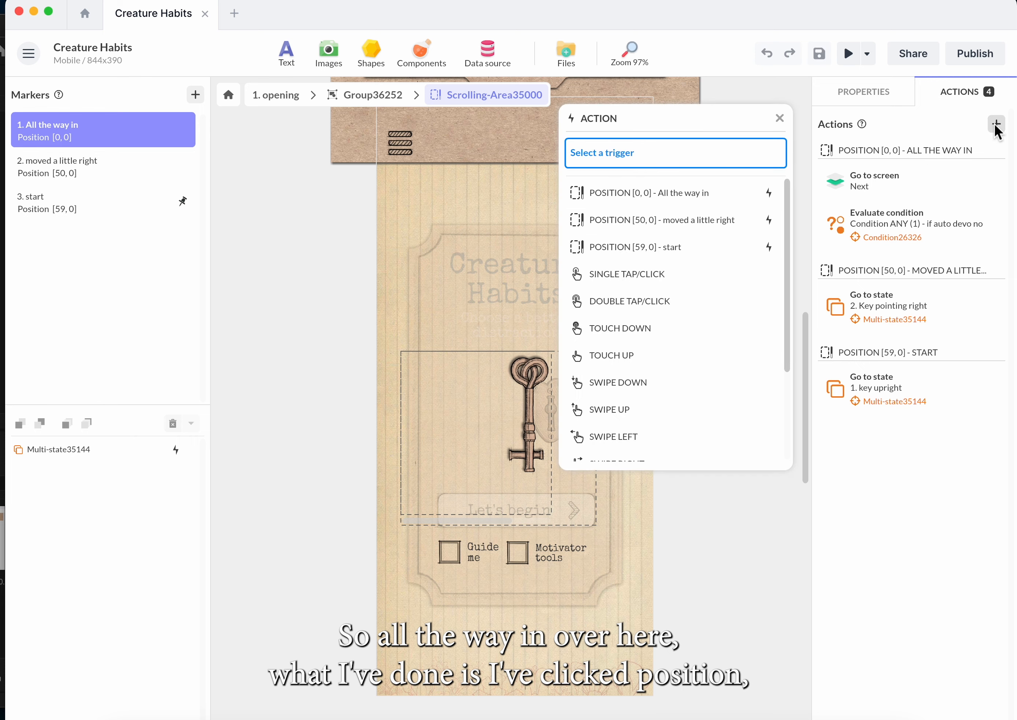
click(694, 193)
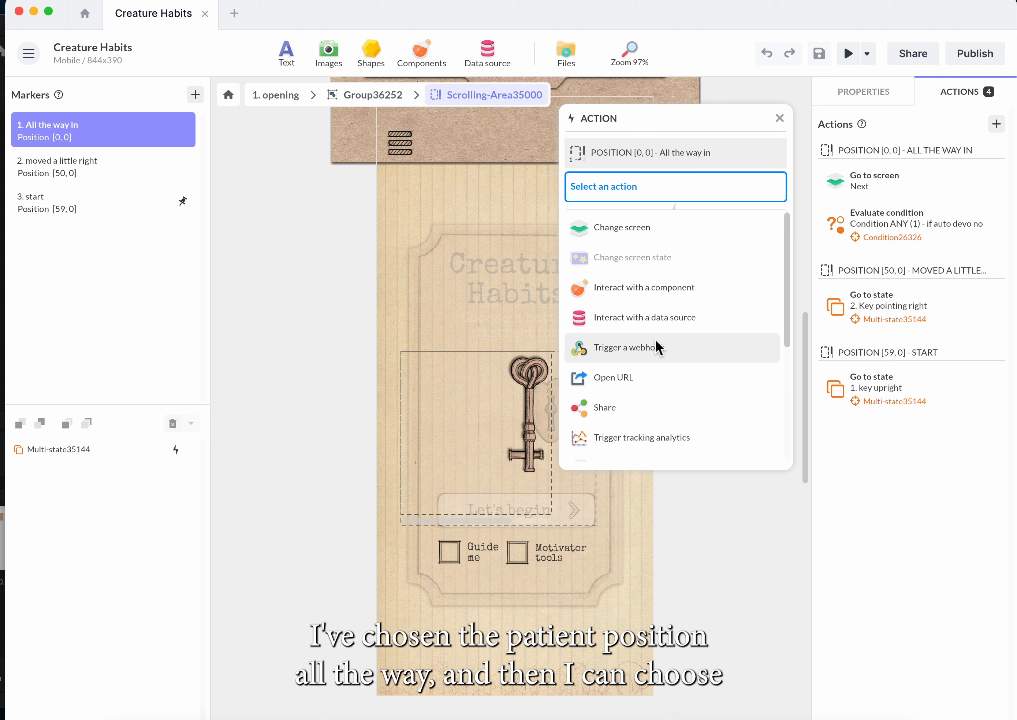
click(652, 228)
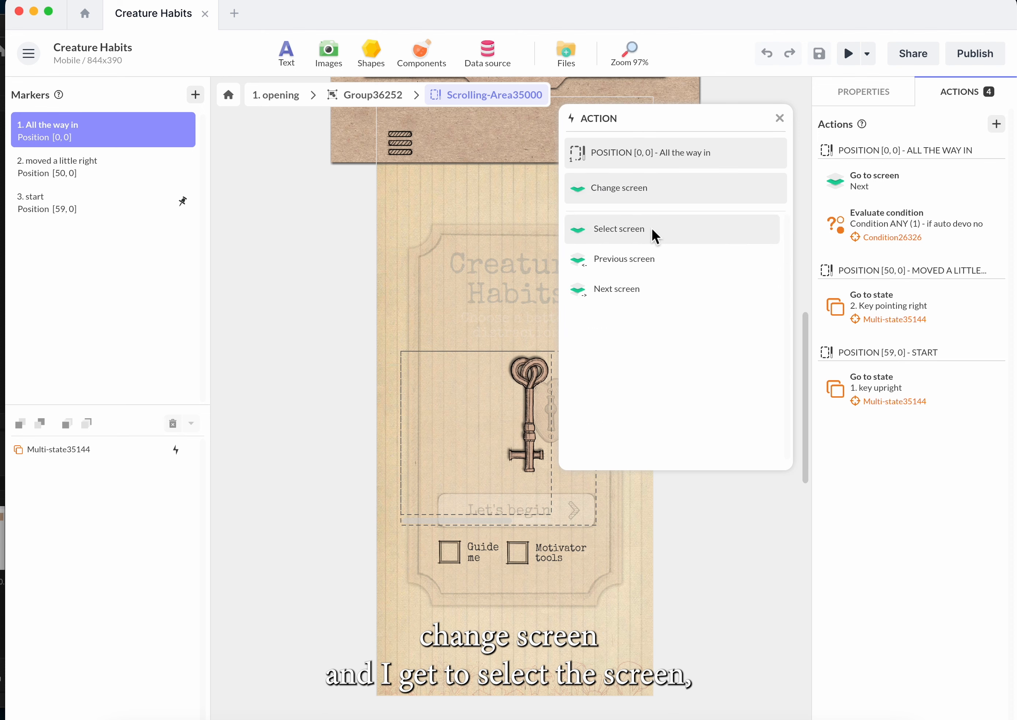
click(645, 228)
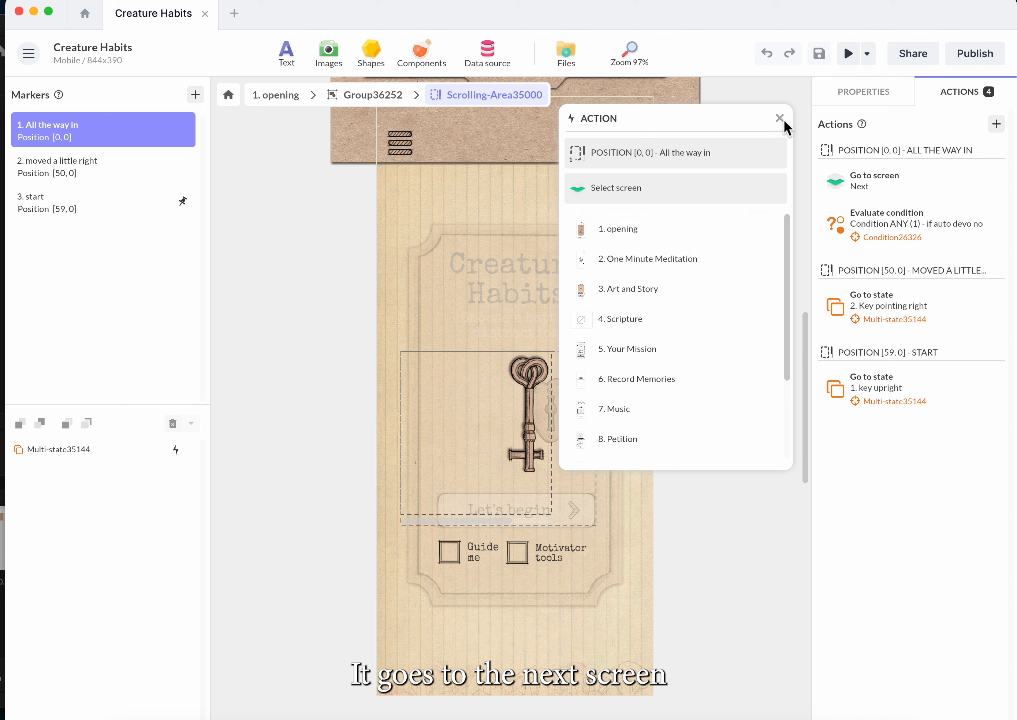
click(672, 259)
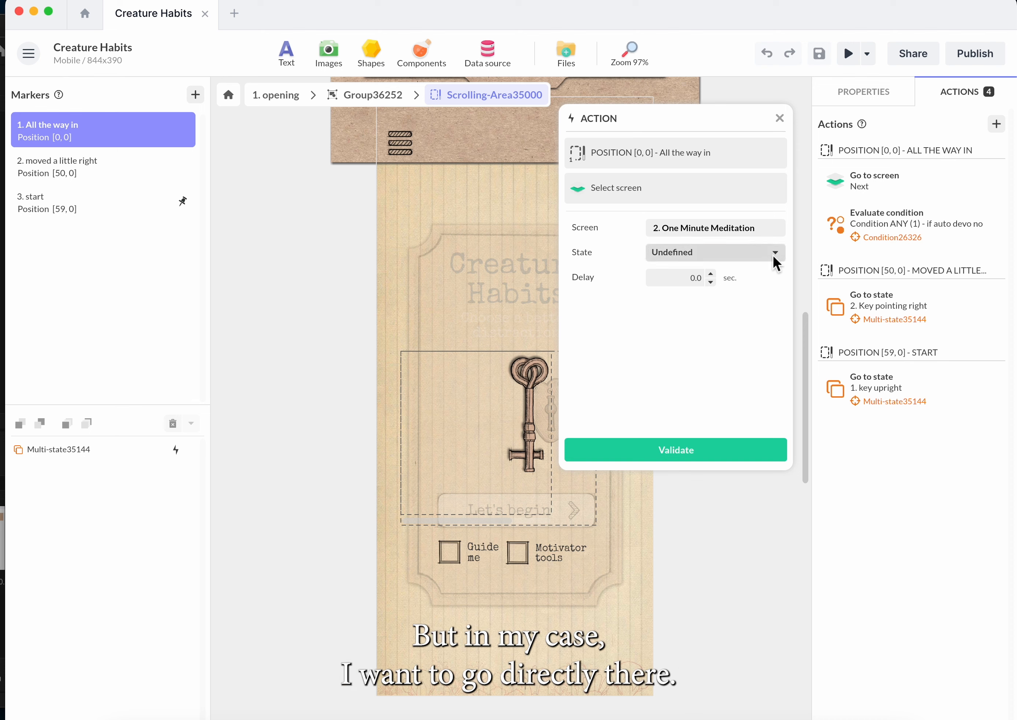
click(783, 120)
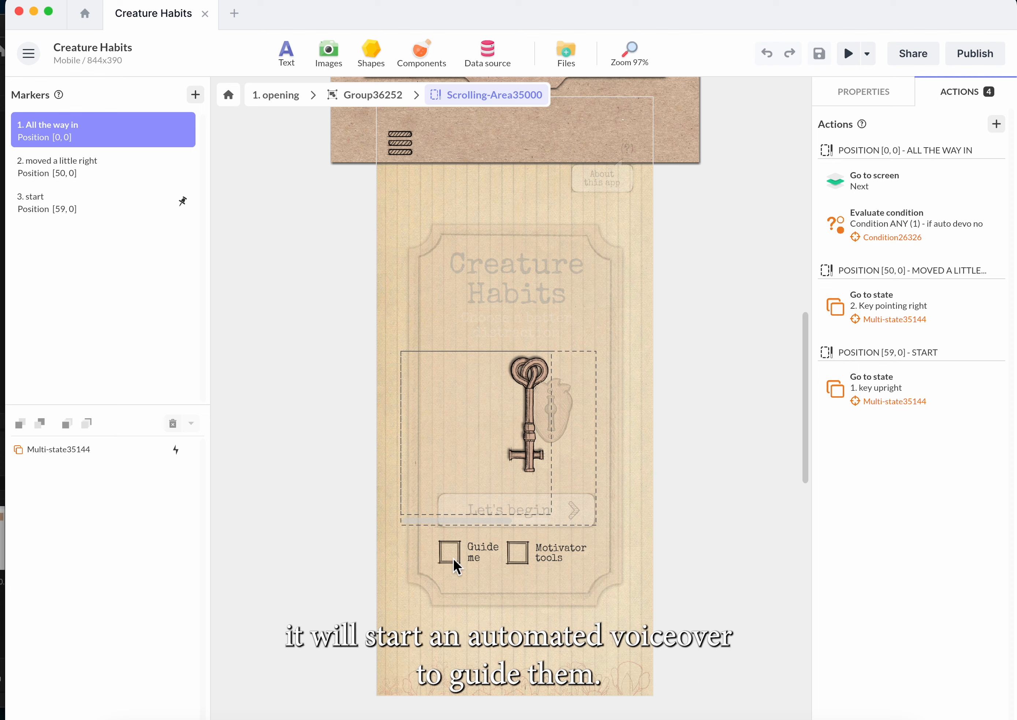
Return to the opening screen and open the key's multi-state item nested inside the group's scrolling area
click(276, 98)
double_click(488, 413)
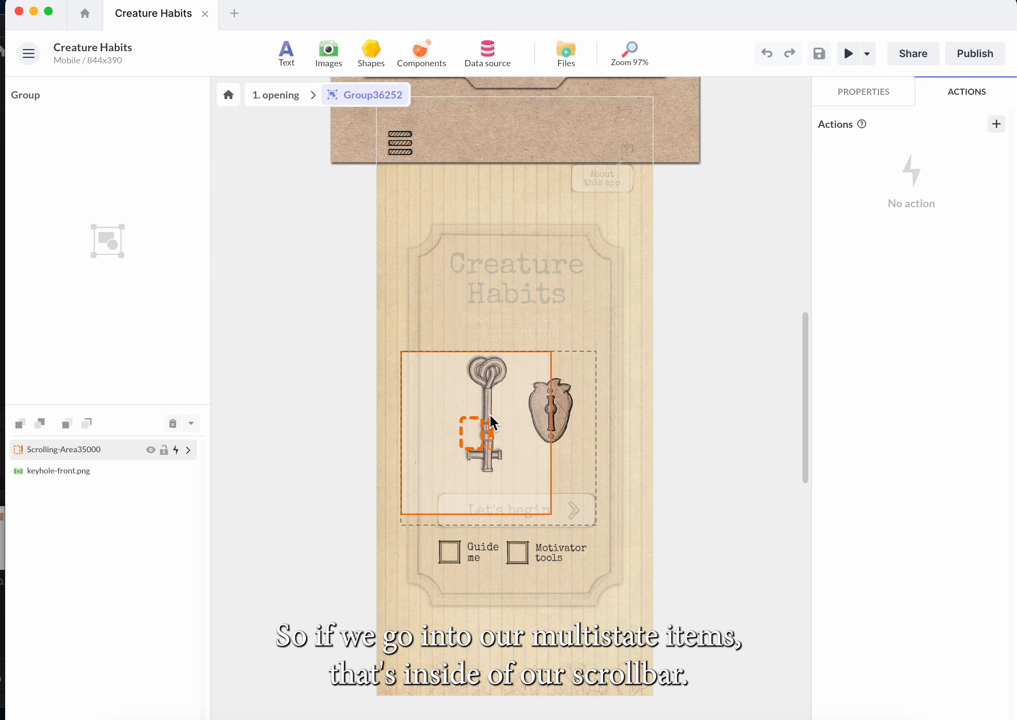
double_click(493, 420)
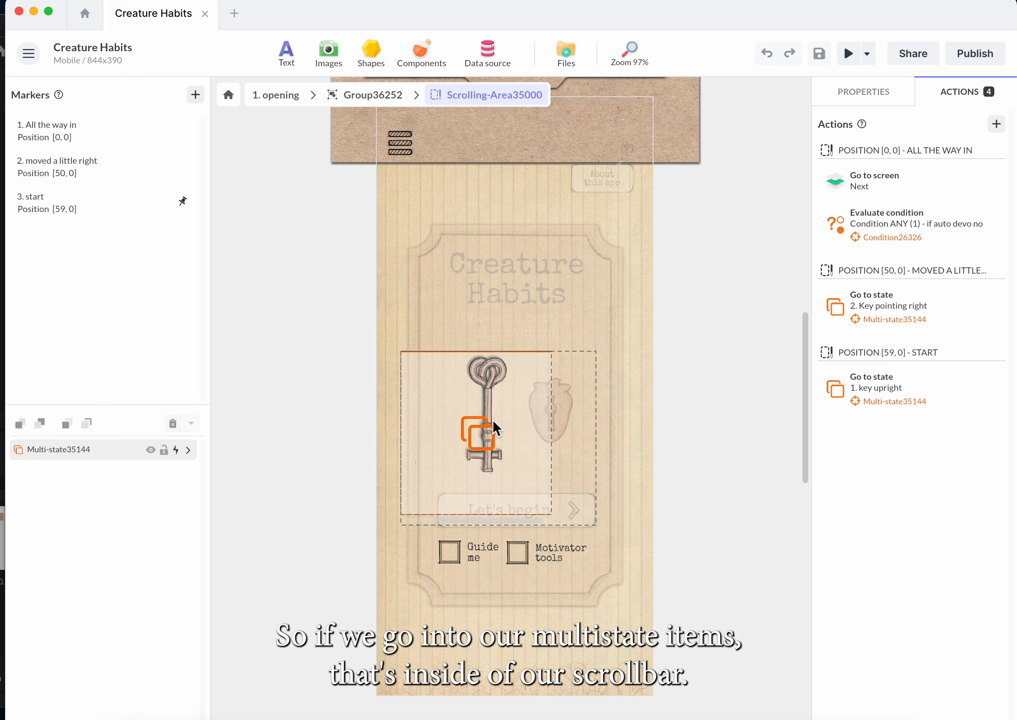
click(493, 421)
double_click(493, 420)
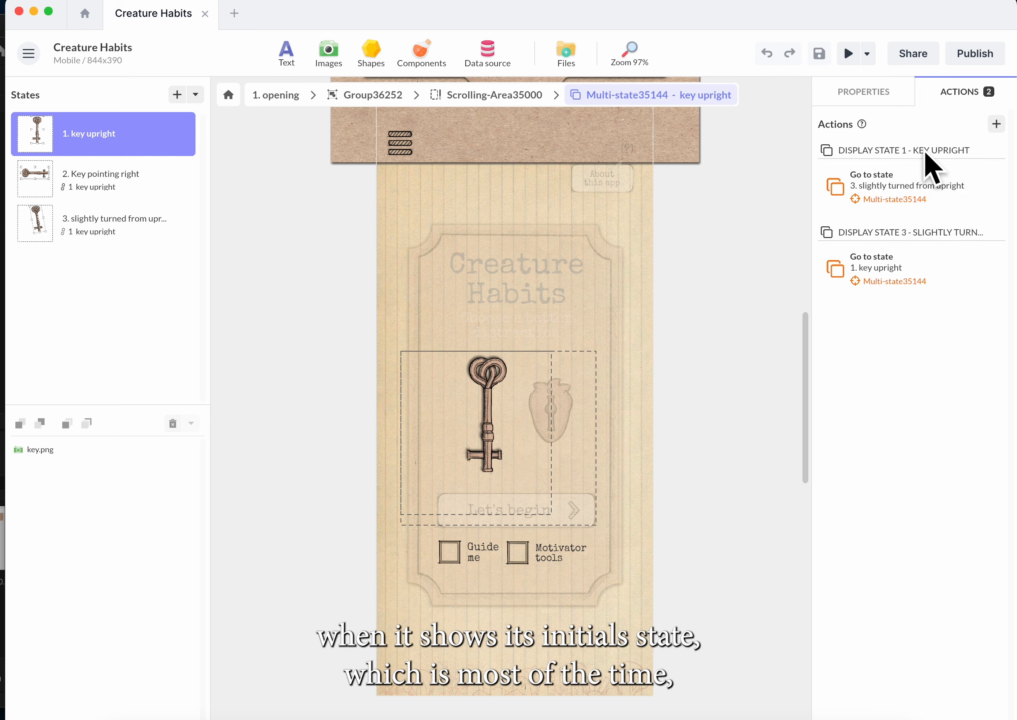
Examine the delay, duration and animation of the Go to state action for the key upright state
mouse_move(903, 178)
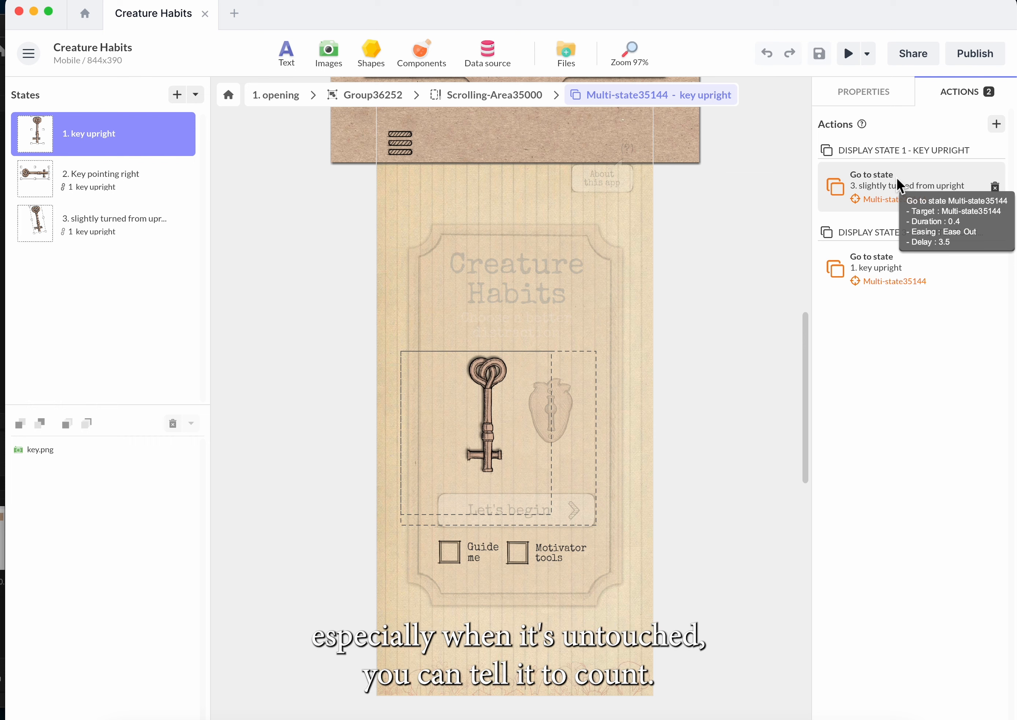
click(882, 182)
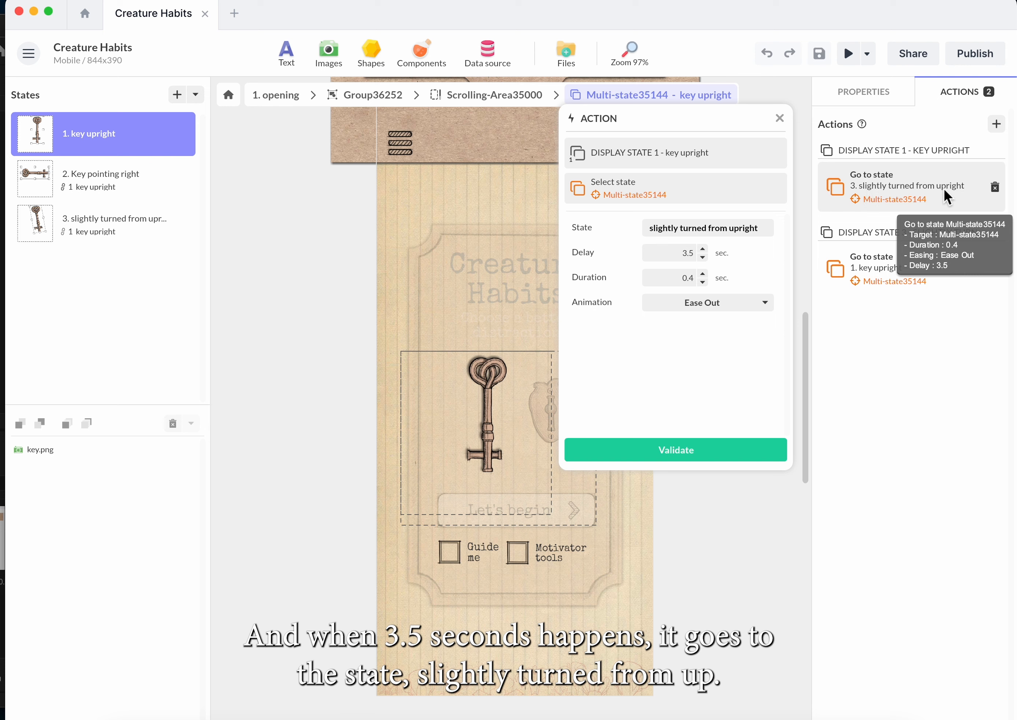
click(98, 176)
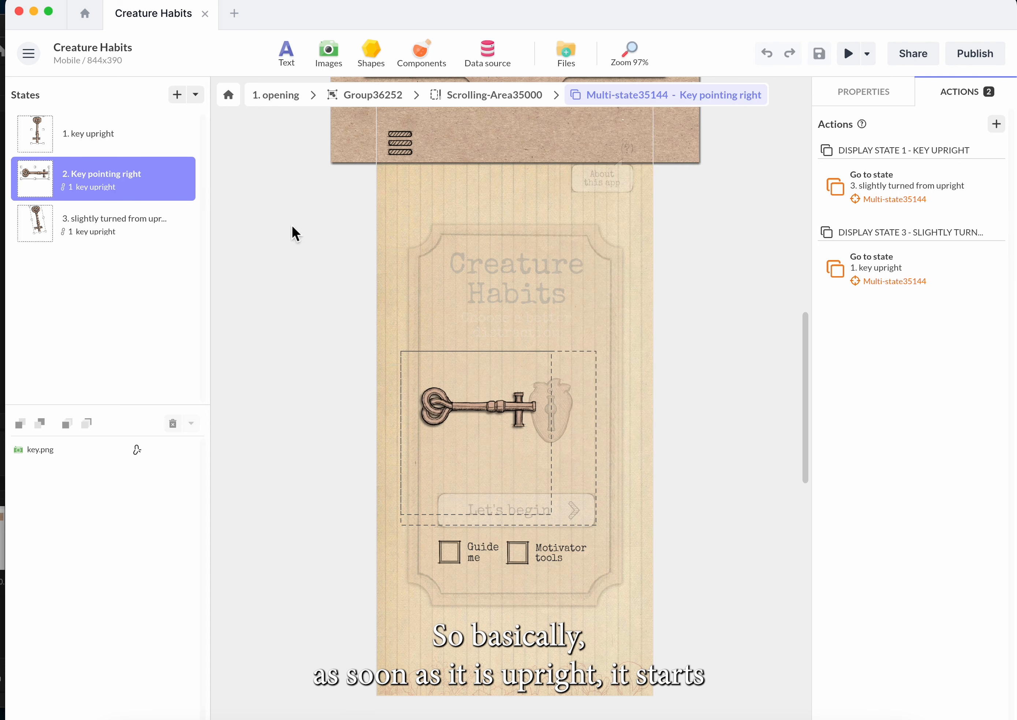
click(117, 144)
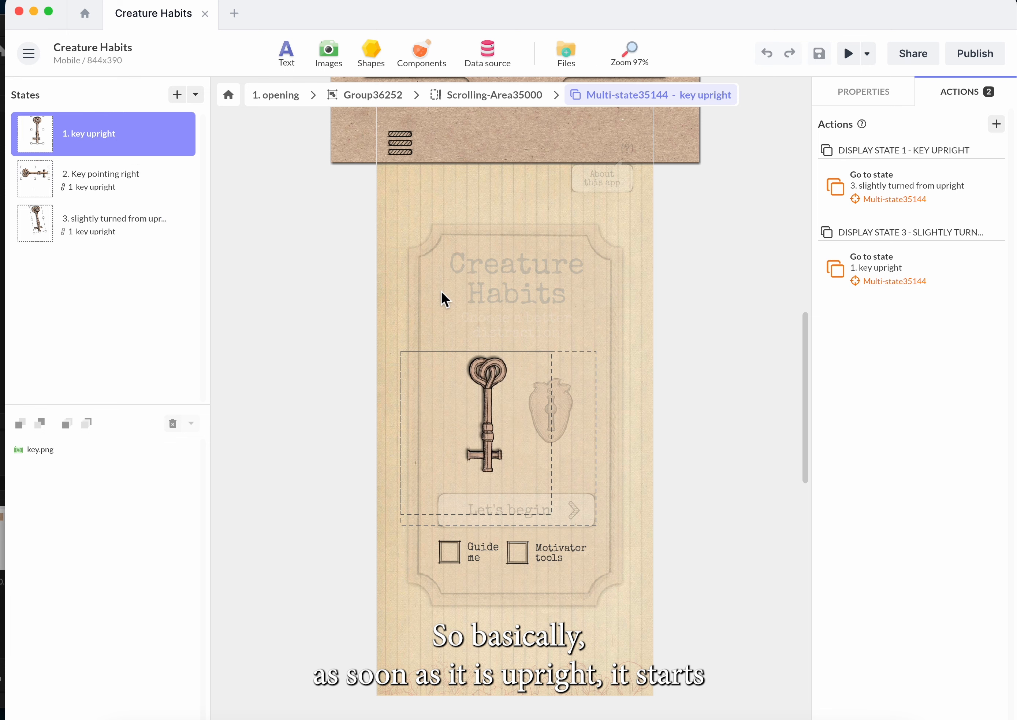
click(908, 189)
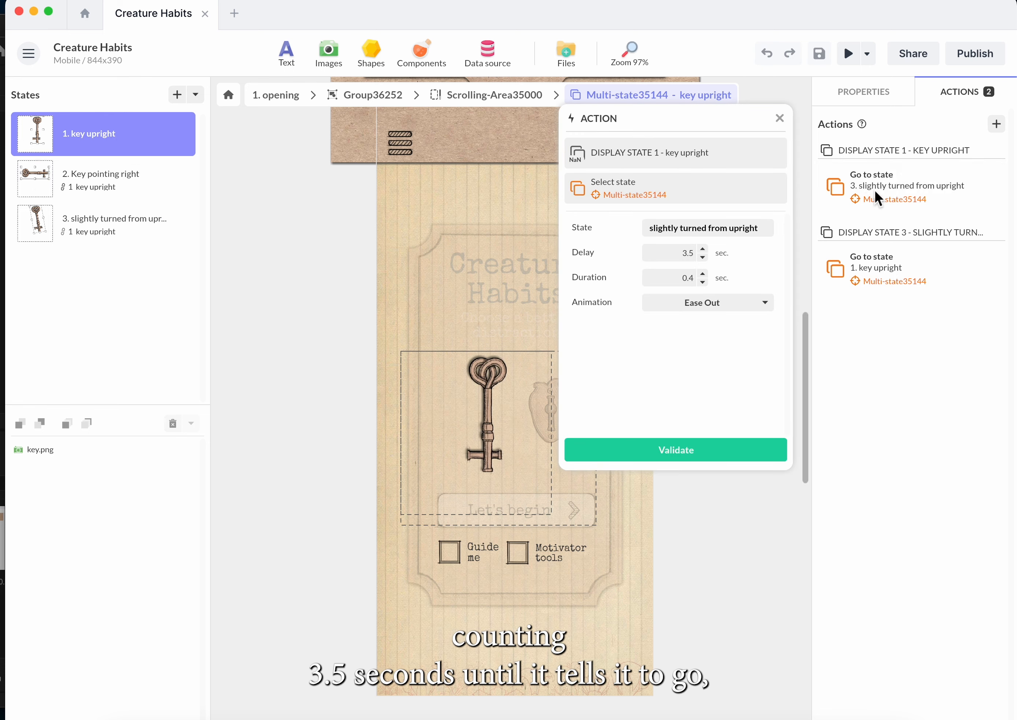
Show the key pointing right and slightly turned states, and validate the latter's existing Go to state action
click(112, 188)
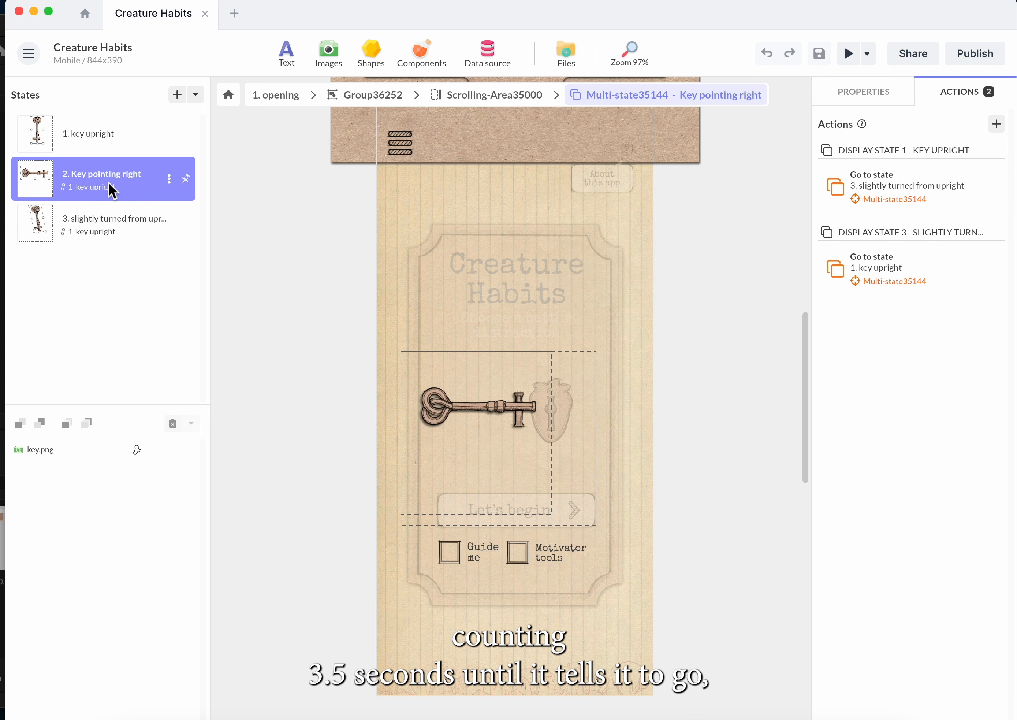
click(108, 231)
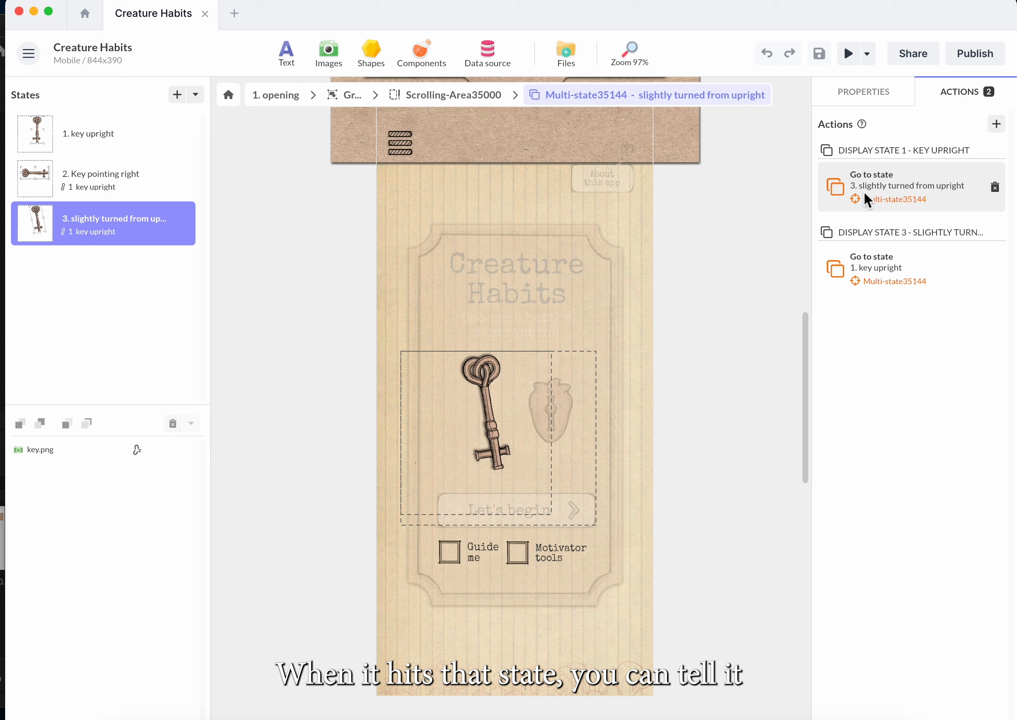
click(891, 266)
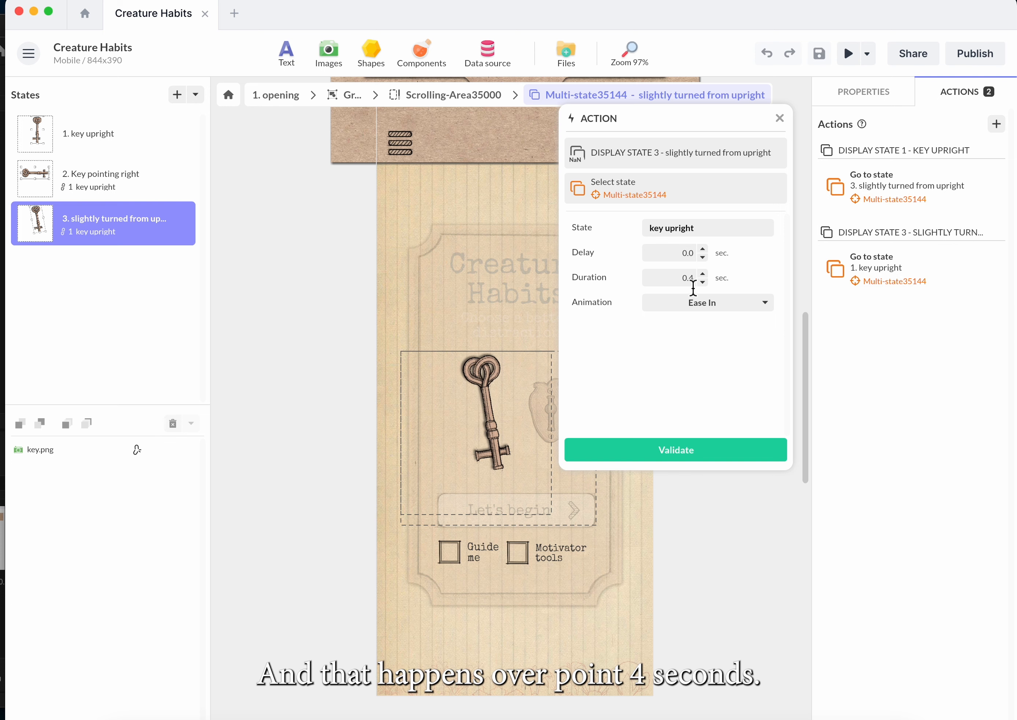
click(702, 452)
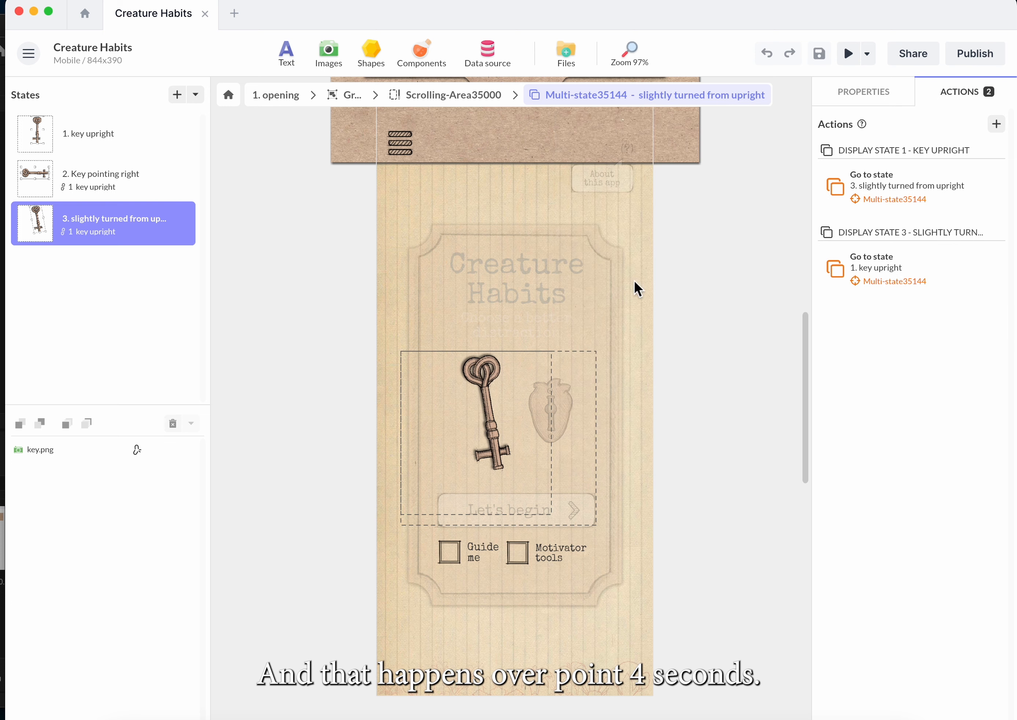
Preview the app to check the key's timed turning animation
click(848, 54)
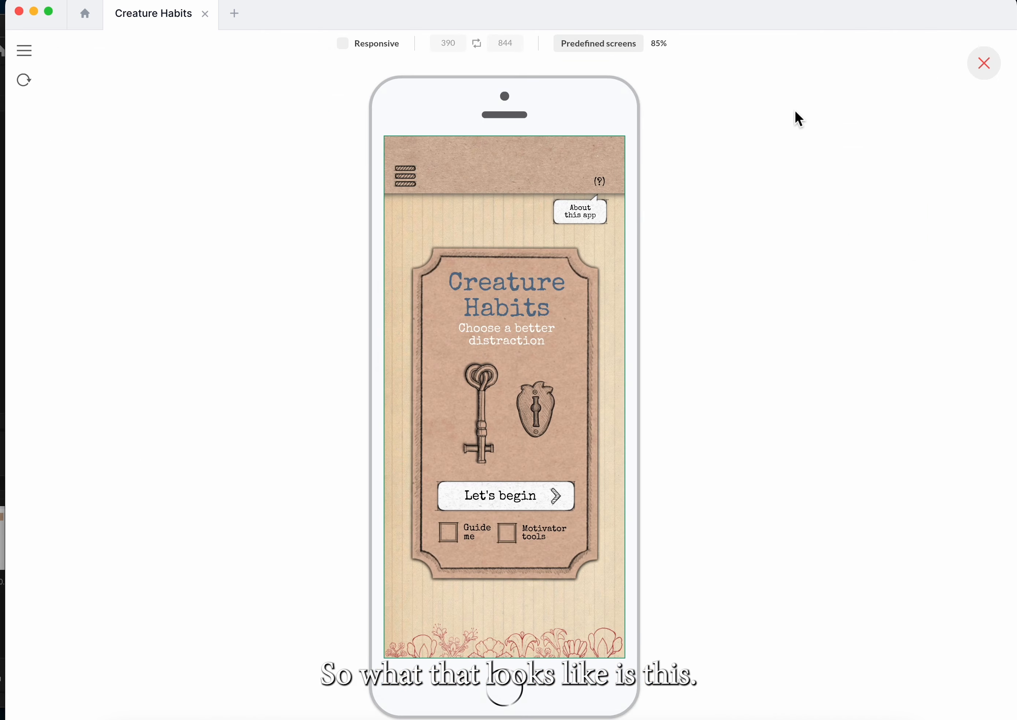